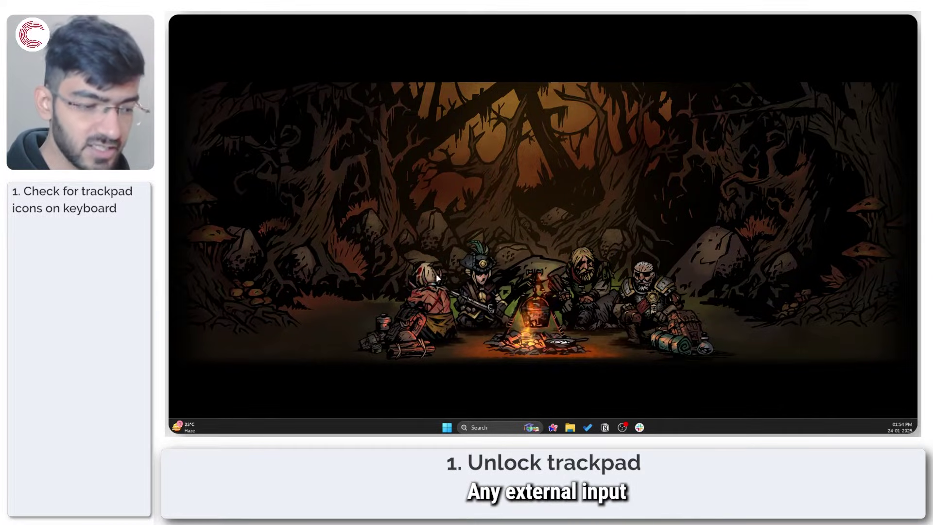
Step: Launch Device Manager from the Win+X quick access menu
drag(409, 216, 571, 304)
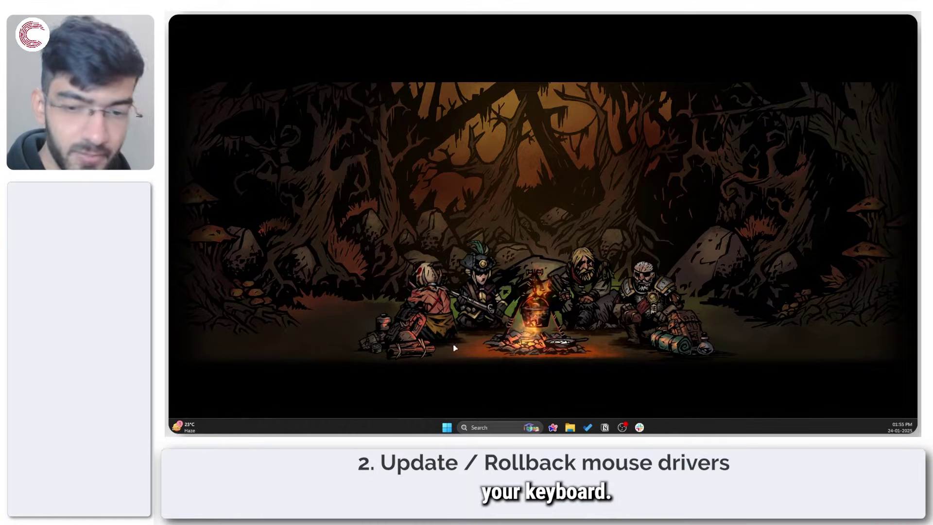
key(super+x)
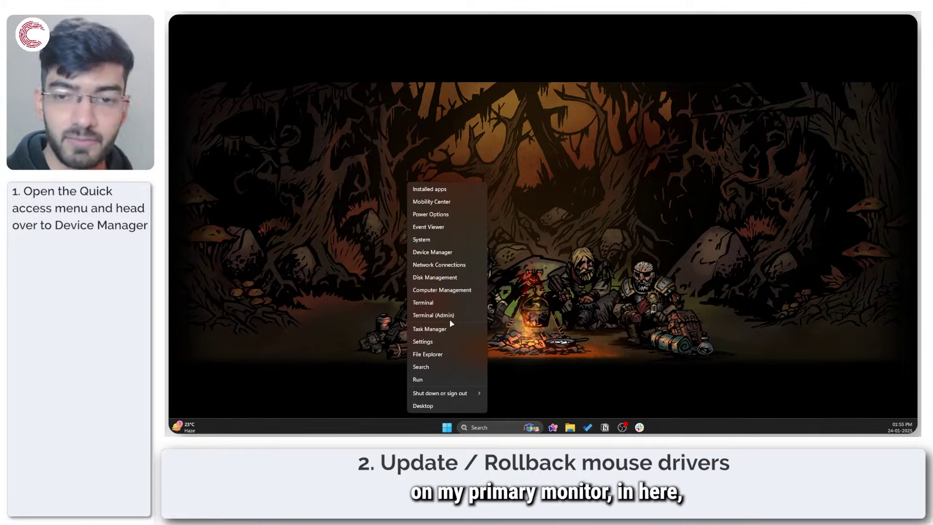
key(Up)
key(Up)
key(Up)
key(Up)
key(Up)
key(Up)
key(Up)
key(Up)
key(Up)
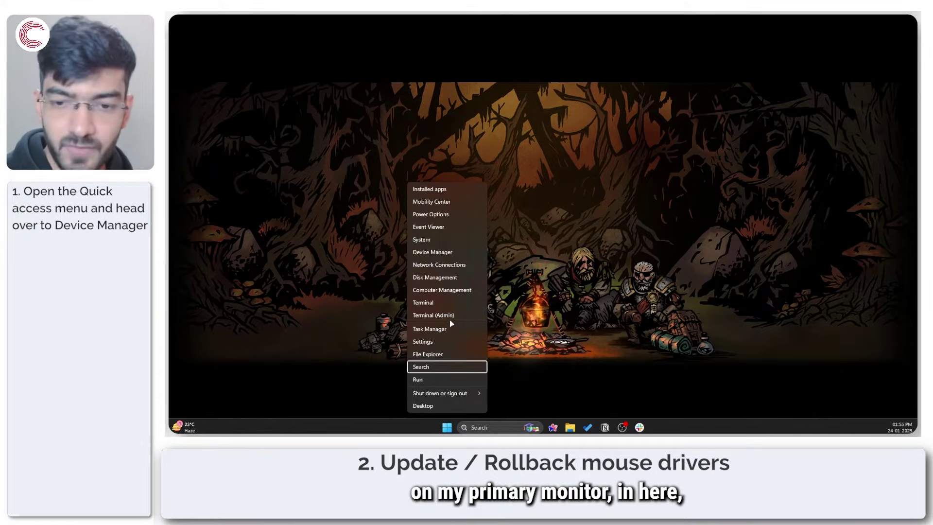
key(Up)
key(Up)
key(Up)
key(Up)
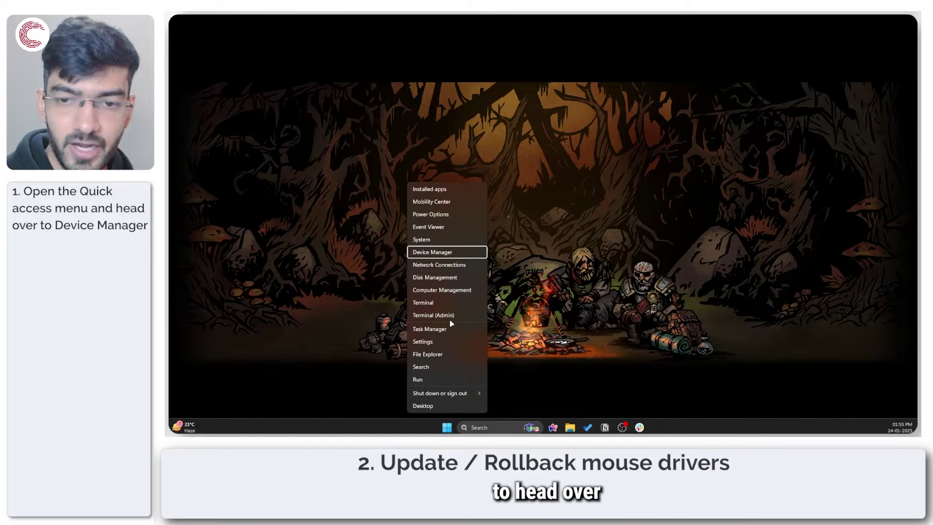
key(Return)
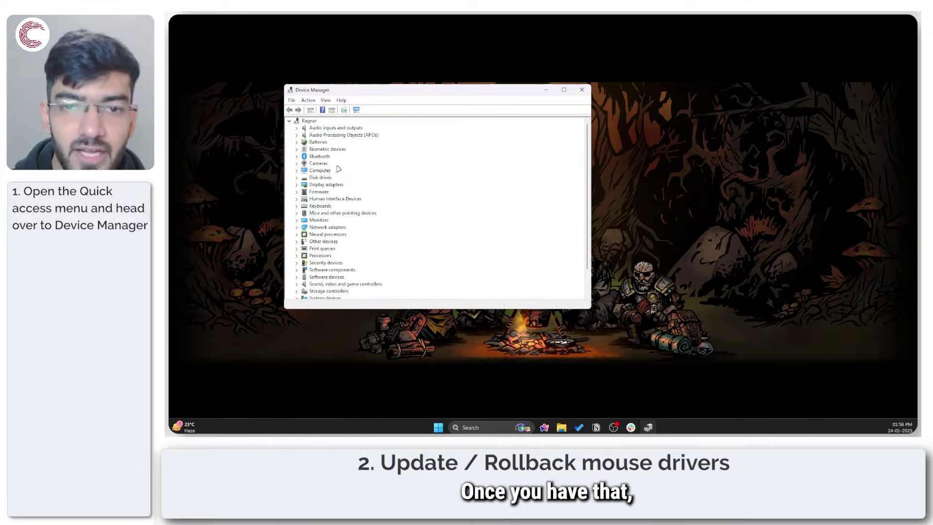
click(320, 215)
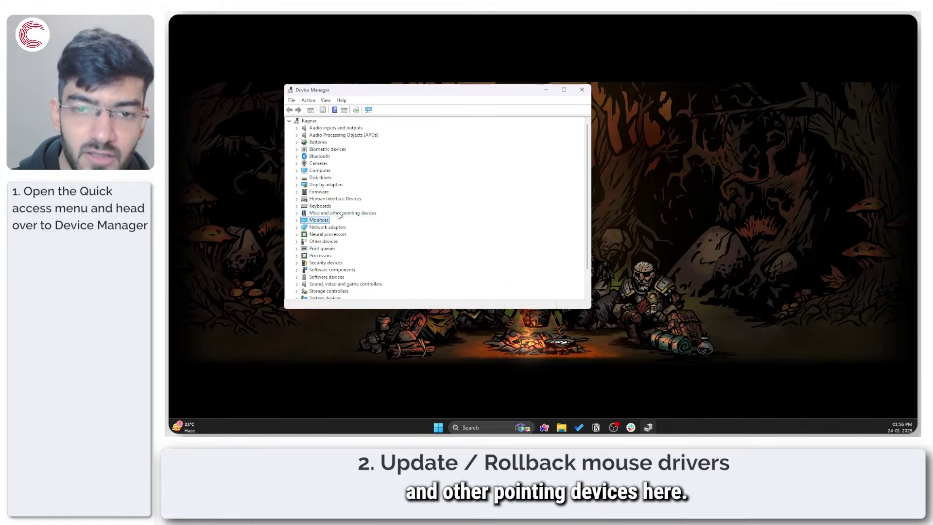
key(Down)
key(Up)
key(Up)
key(Up)
key(Up)
key(Up)
key(Up)
key(Up)
key(Up)
key(Up)
key(Up)
key(Up)
key(Up)
key(Up)
key(Up)
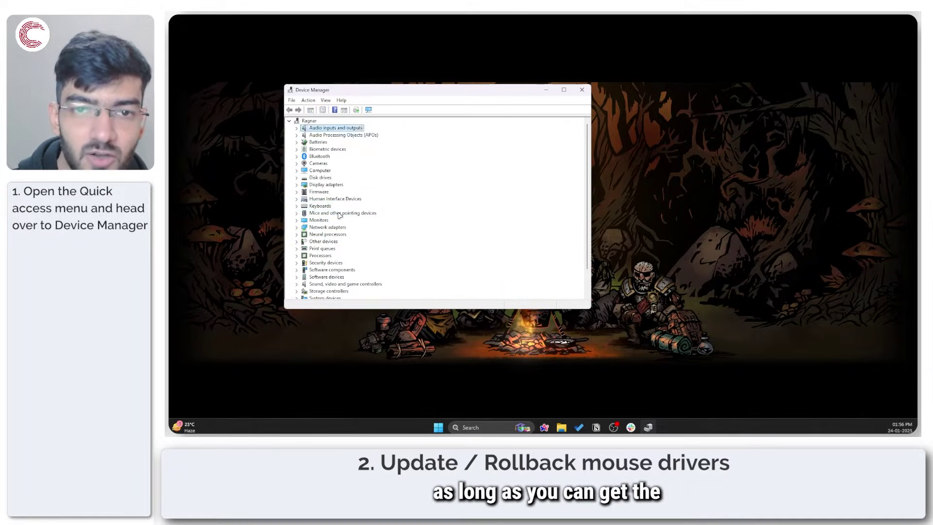
key(Down)
key(Down)
key(Down)
key(Down)
key(Down)
key(Down)
key(Down)
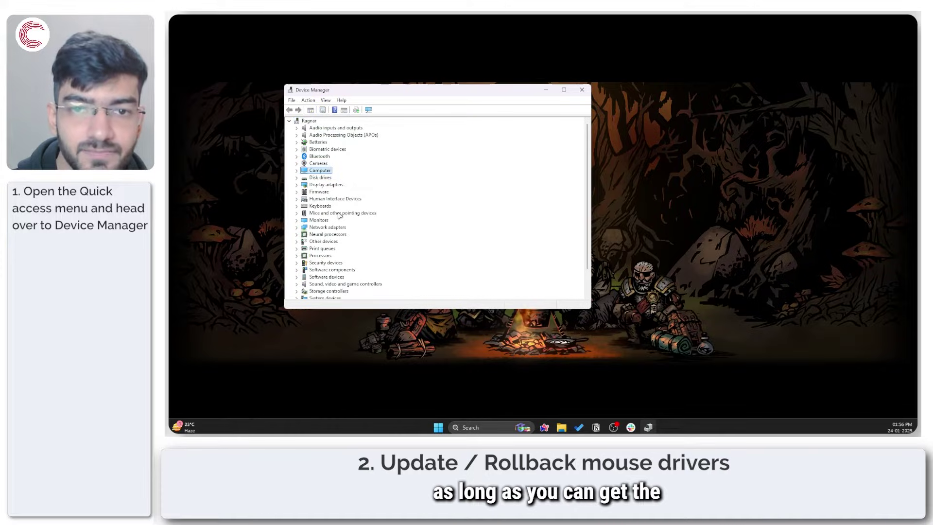
key(Return)
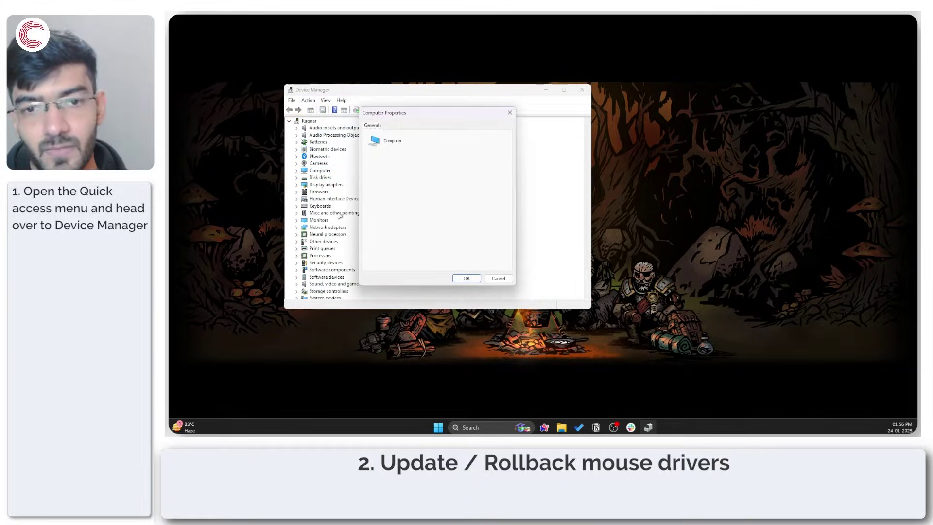
click(498, 278)
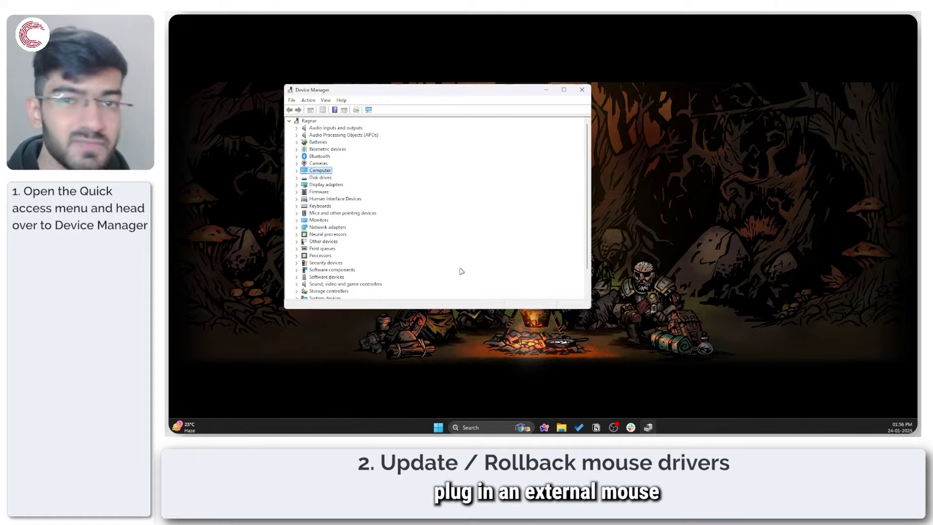
click(323, 213)
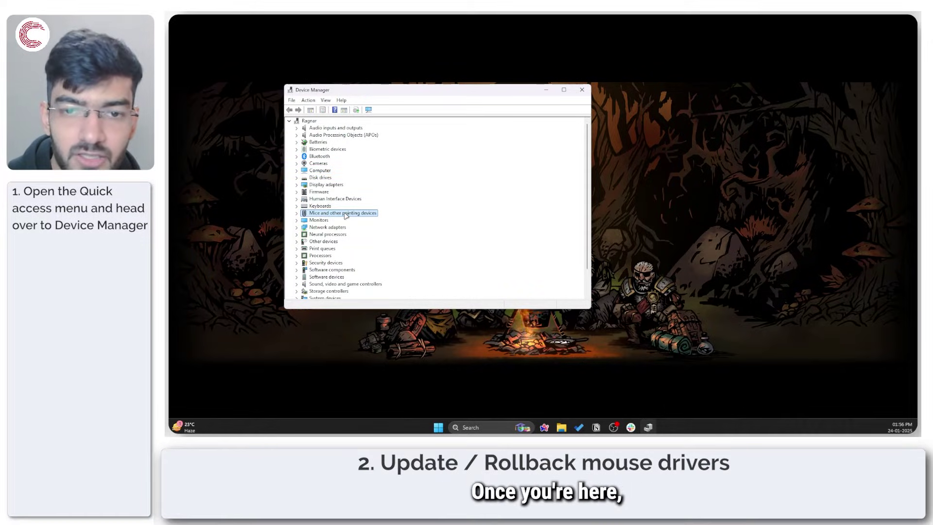
Step: Expand Mice and other pointing devices and start a driver update for the first HID-compliant mouse
double_click(346, 214)
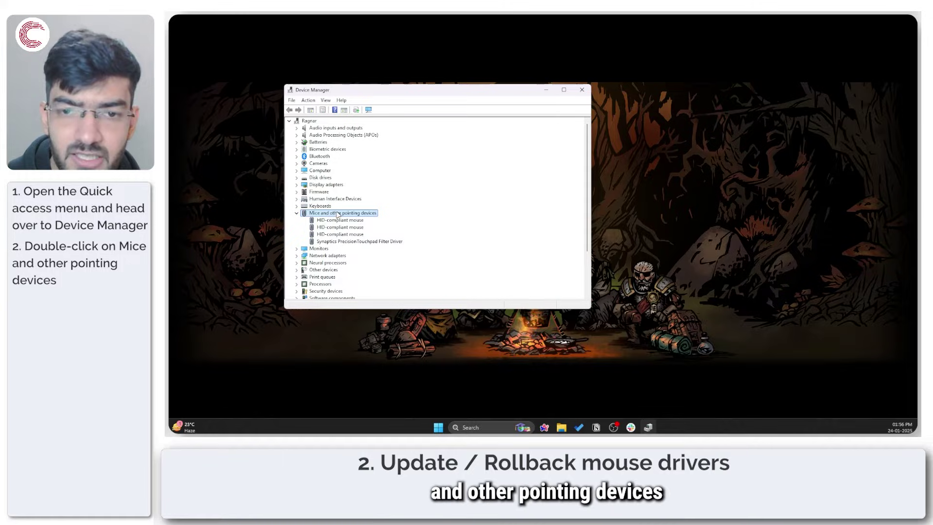
right_click(339, 220)
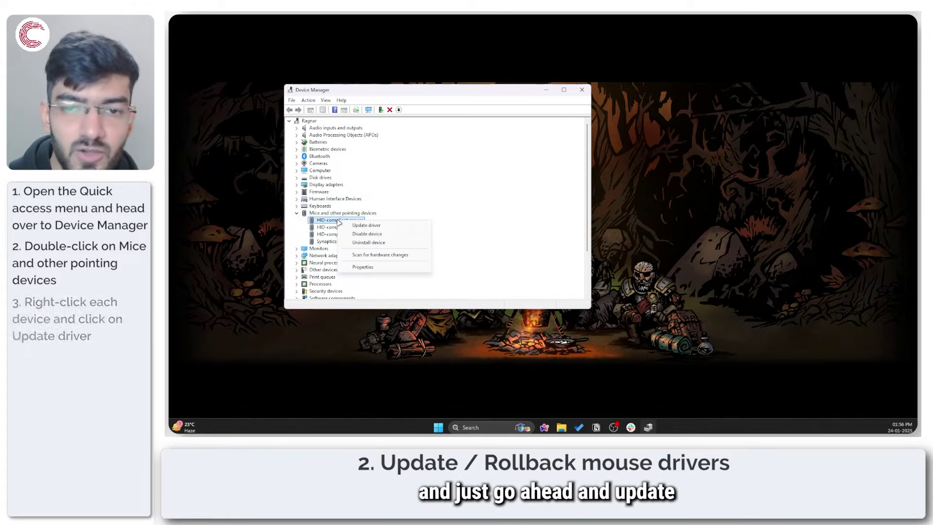
click(366, 225)
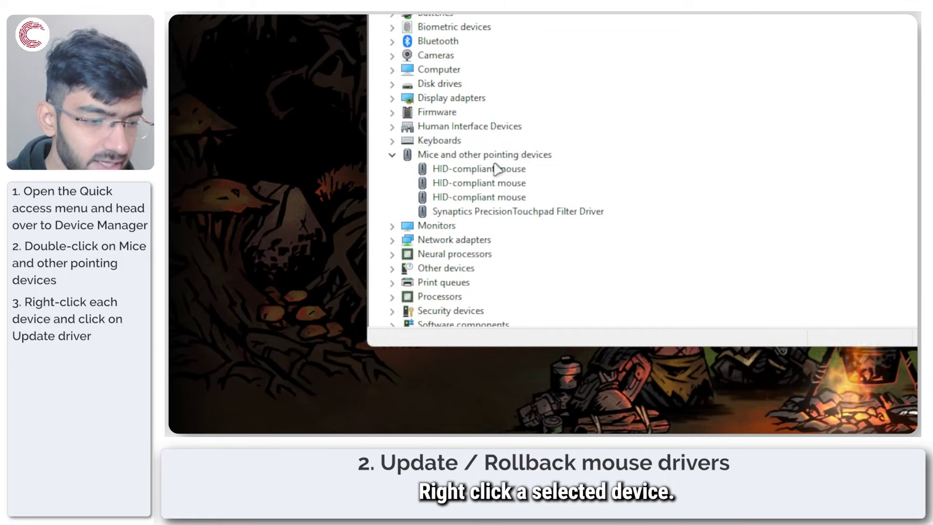
Step: Search automatically for a newer HID-compliant mouse driver, then close the results confirming the best driver
right_click(494, 169)
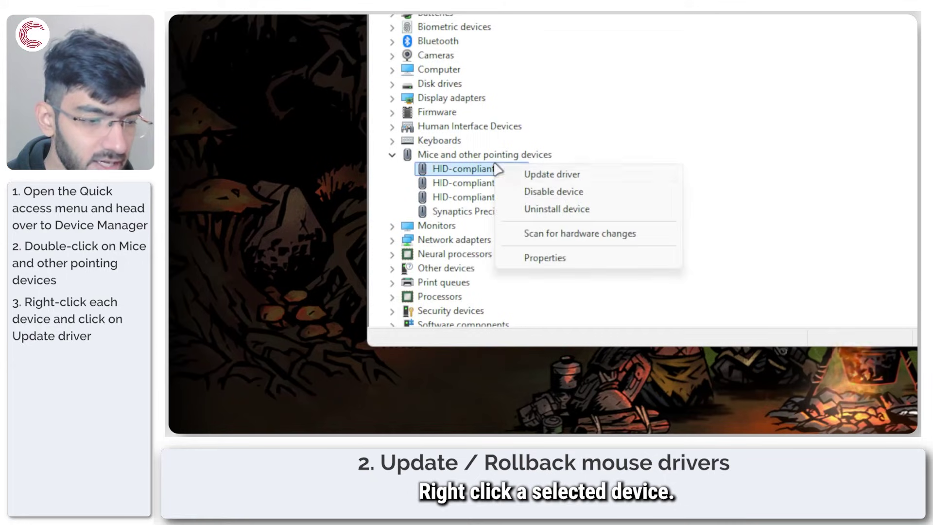
click(552, 174)
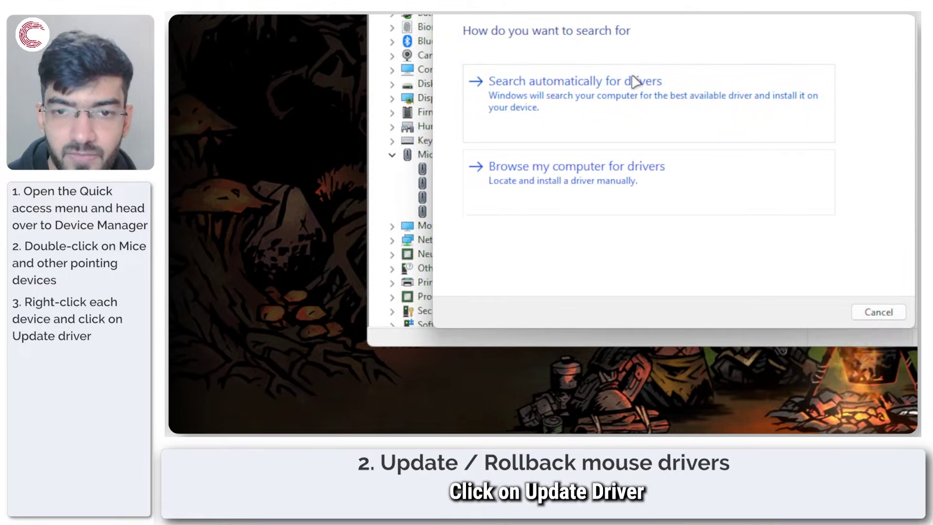
click(608, 101)
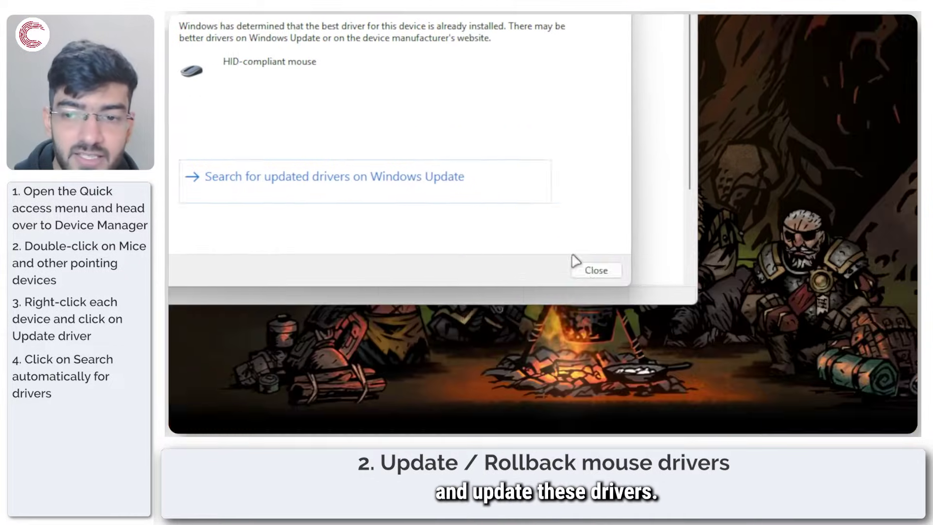
click(738, 437)
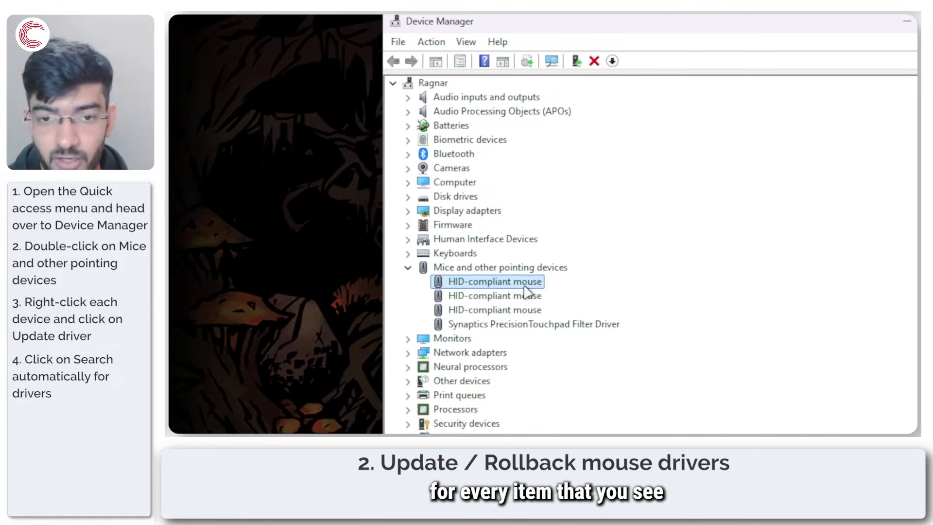
click(476, 271)
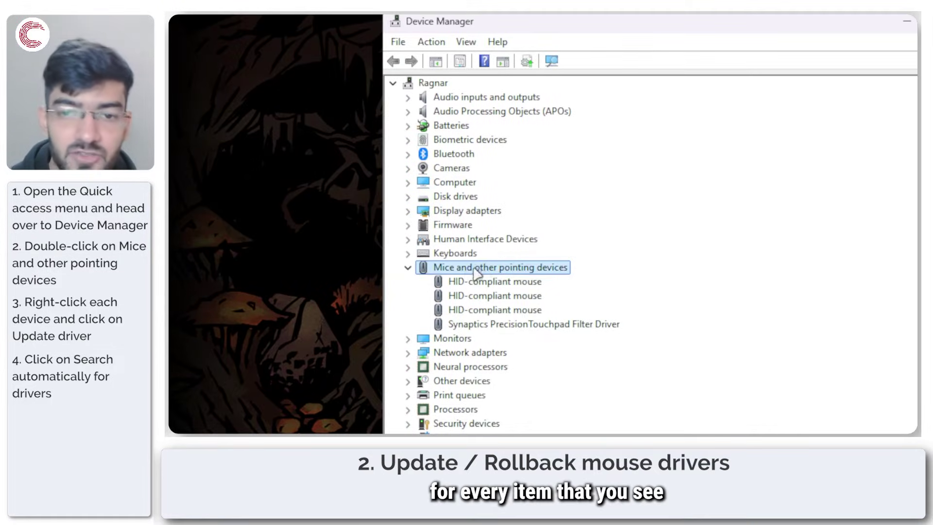
Step: Show the first HID-compliant mouse's Driver tab: Microsoft, version 10.0.26100.1150
click(507, 281)
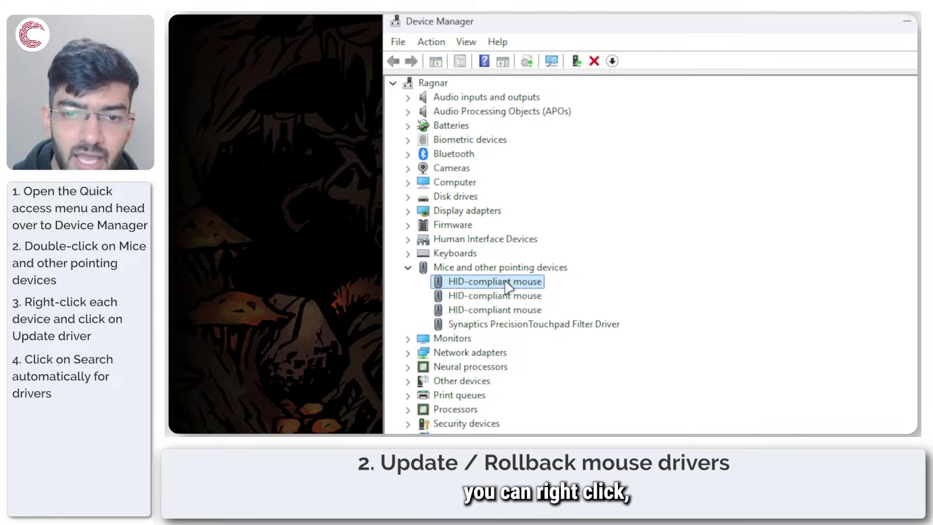
right_click(507, 284)
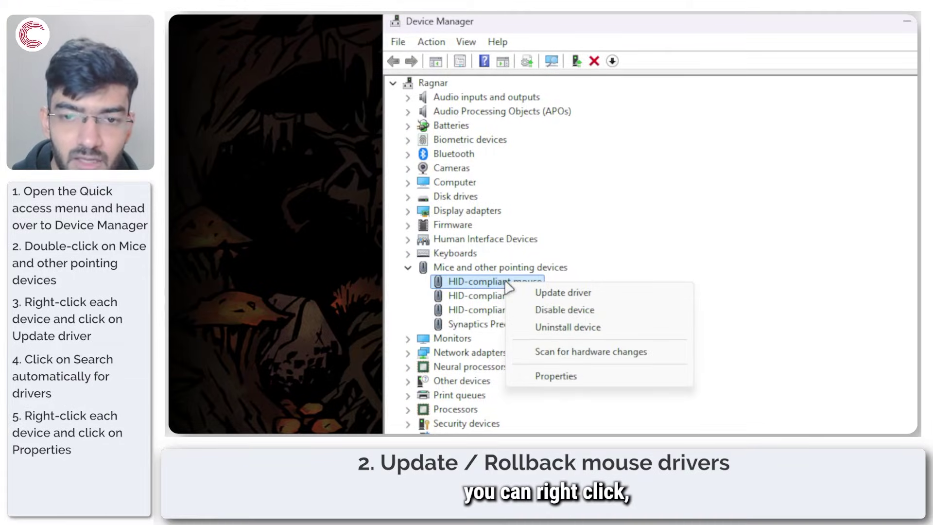
click(582, 378)
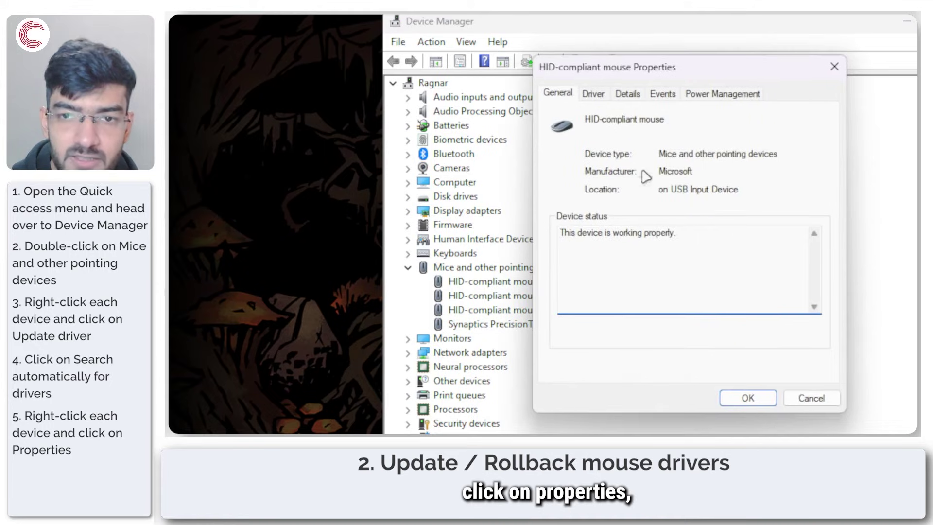
click(592, 95)
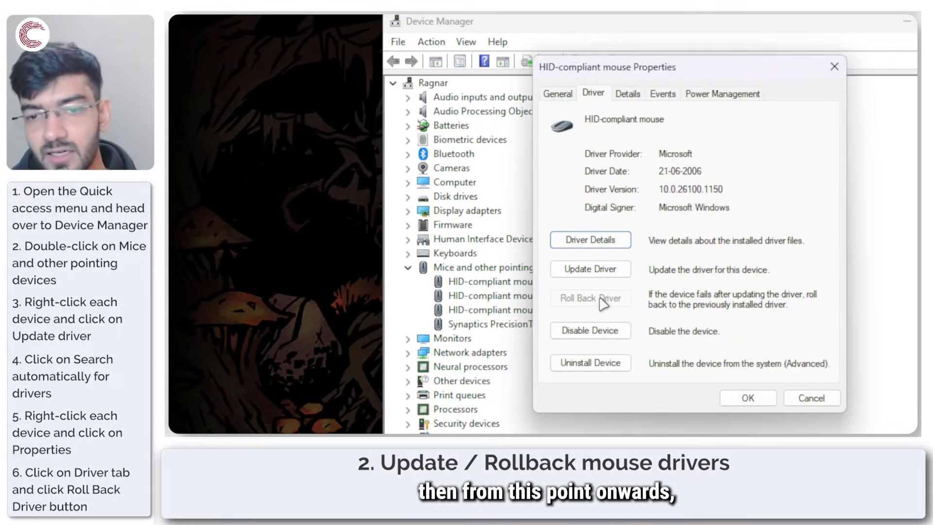
Step: Cancel the mouse uninstall, dismiss its Properties, and collapse the Mice and other pointing devices category
click(610, 367)
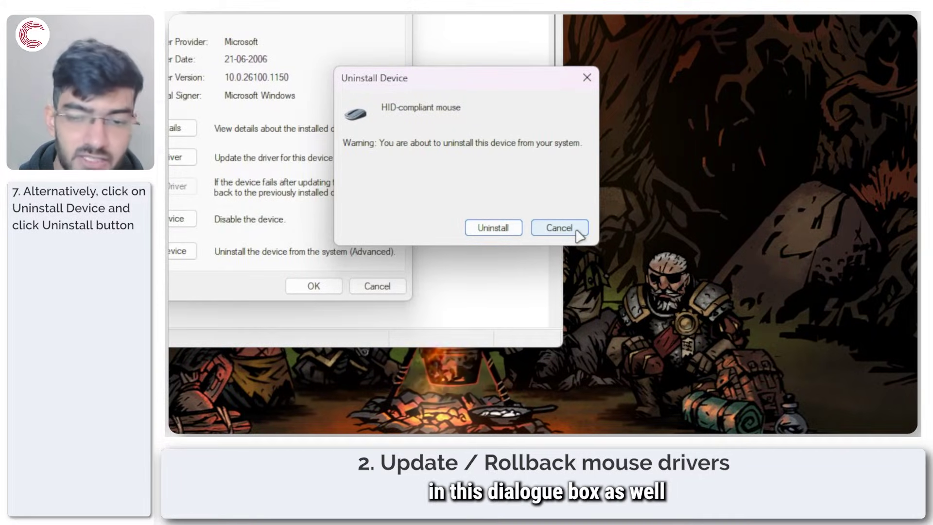
click(558, 227)
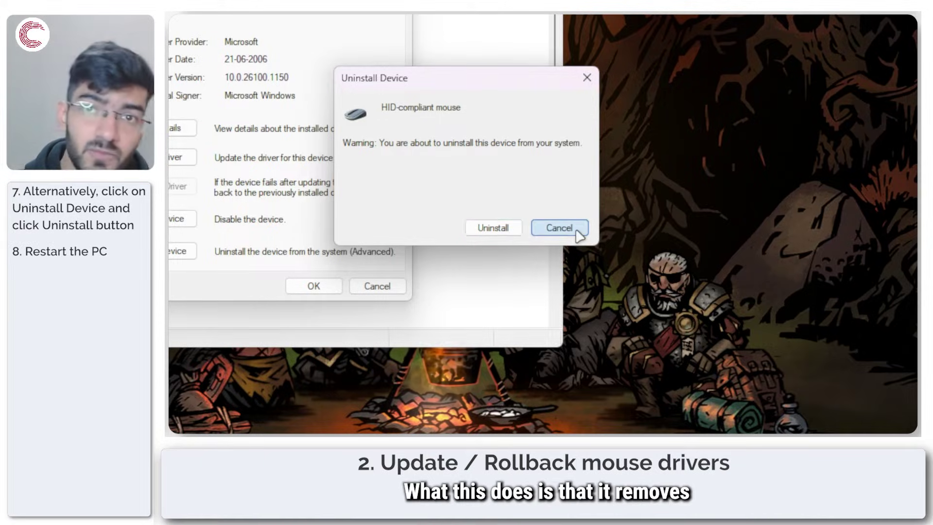
click(383, 286)
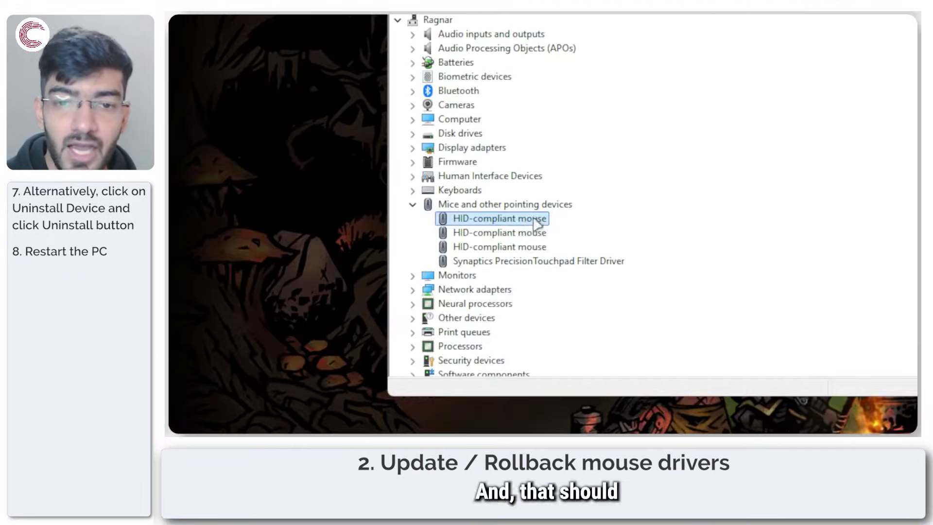
double_click(532, 206)
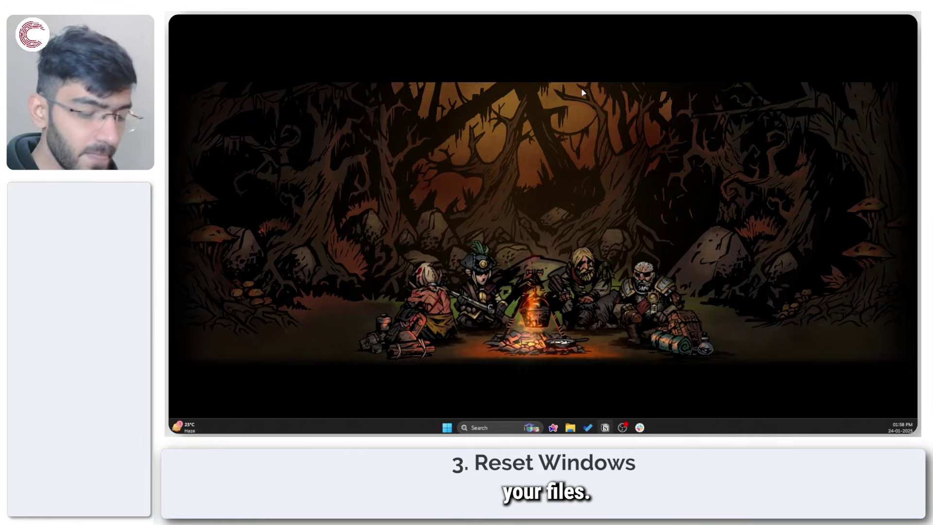
Step: Open Windows Settings with Win+I
key(super+i)
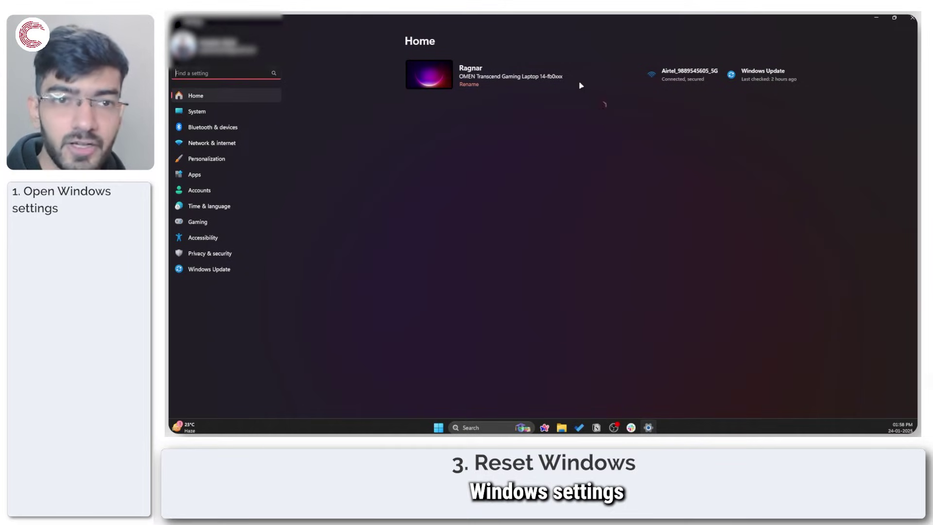
Step: Search Settings for 'recovery' and go to the Recovery options result
text(recovery)
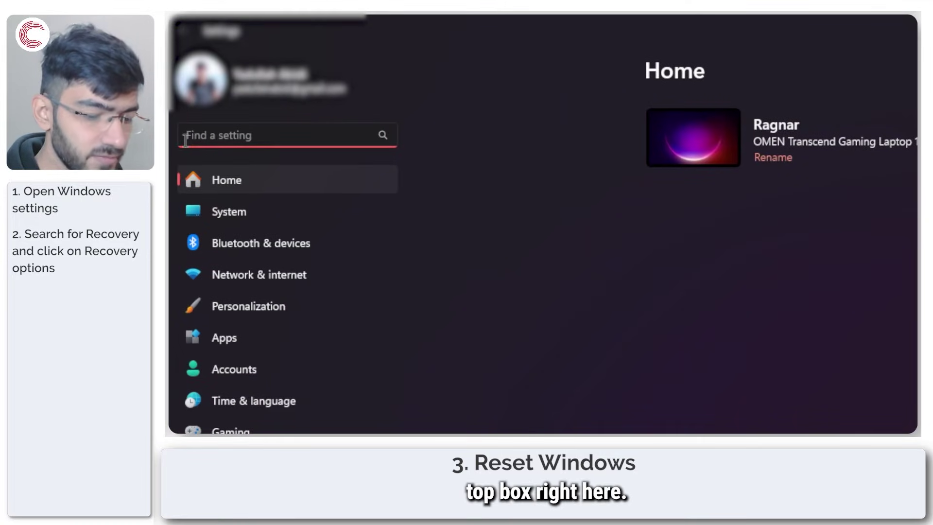
text(recovery)
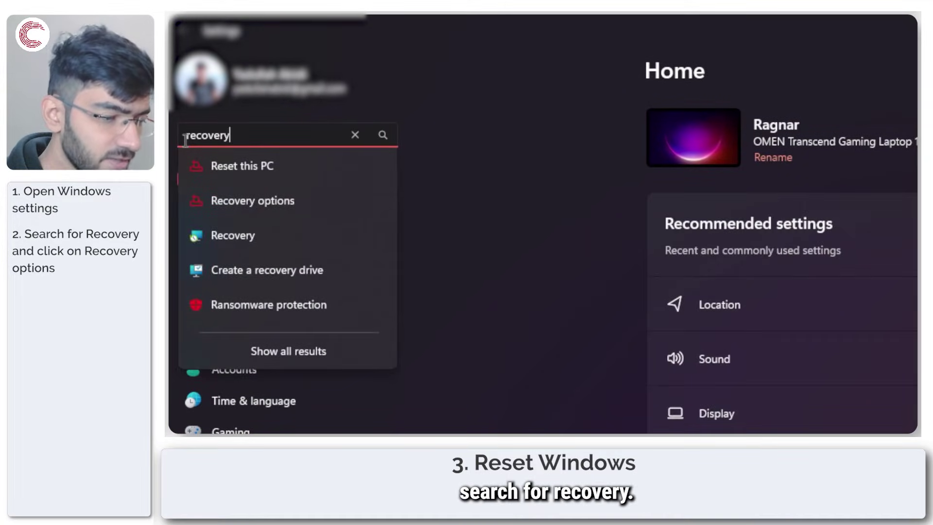
key(Down)
key(Down)
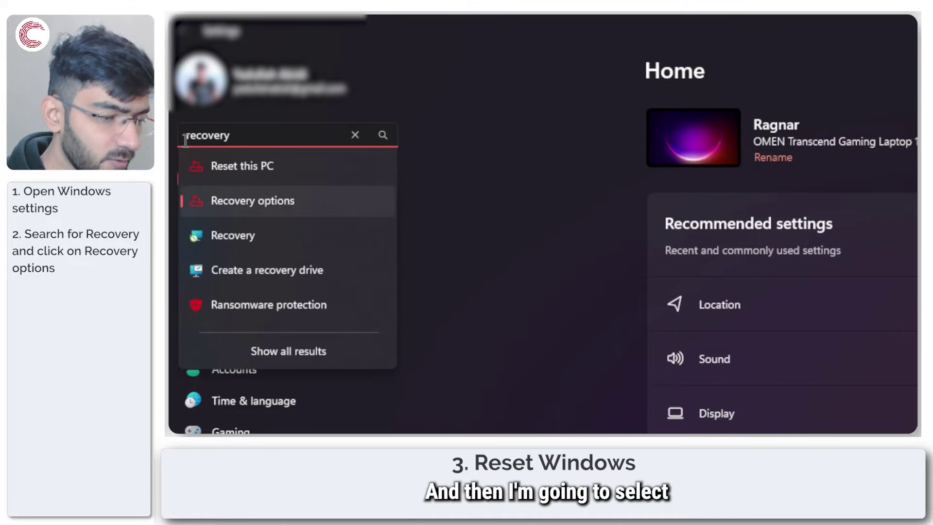
key(Return)
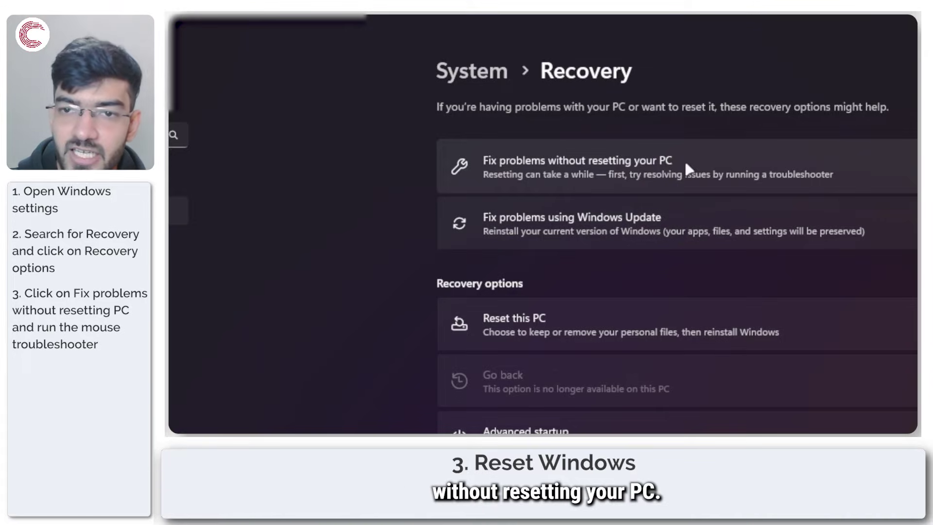
Step: Go from Fix problems without resetting your PC to Other troubleshooters and browse Audio, Printer, Bluetooth and more
click(685, 163)
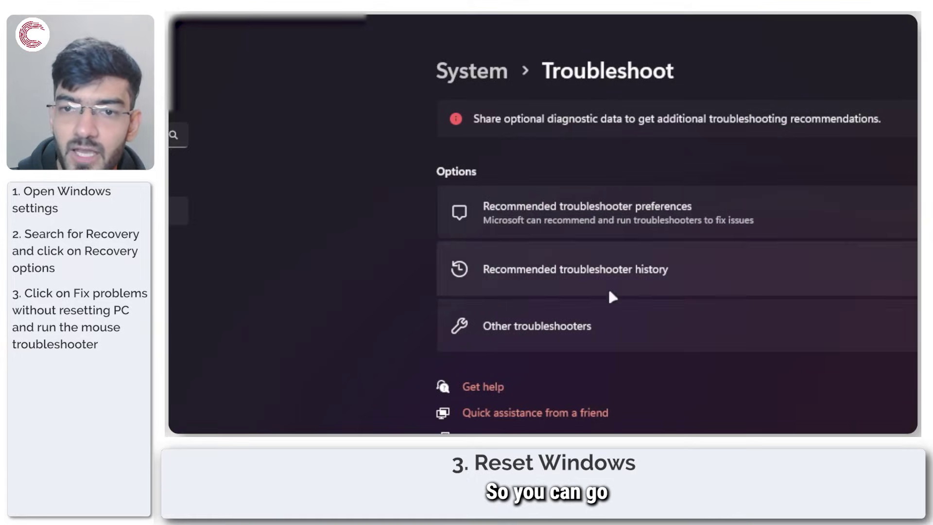
click(626, 335)
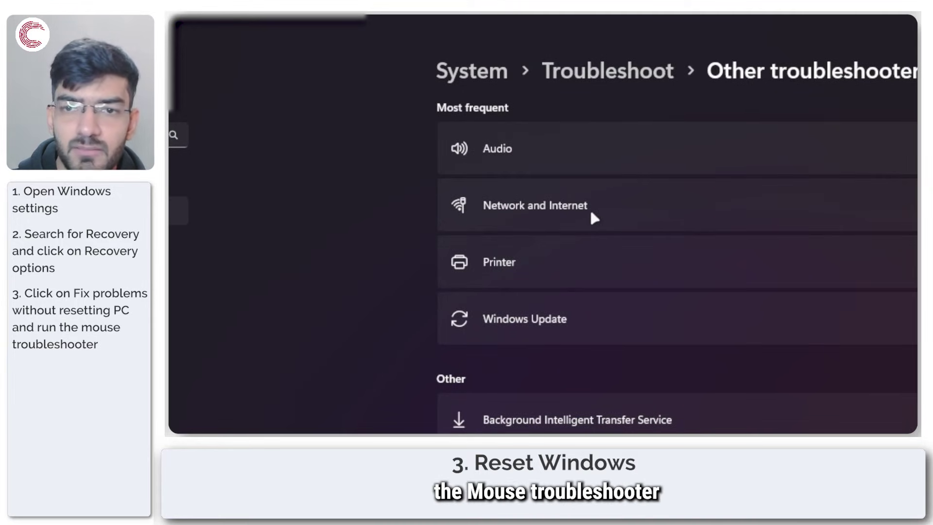
scroll(590, 214, down, 5)
scroll(536, 330, down, 1)
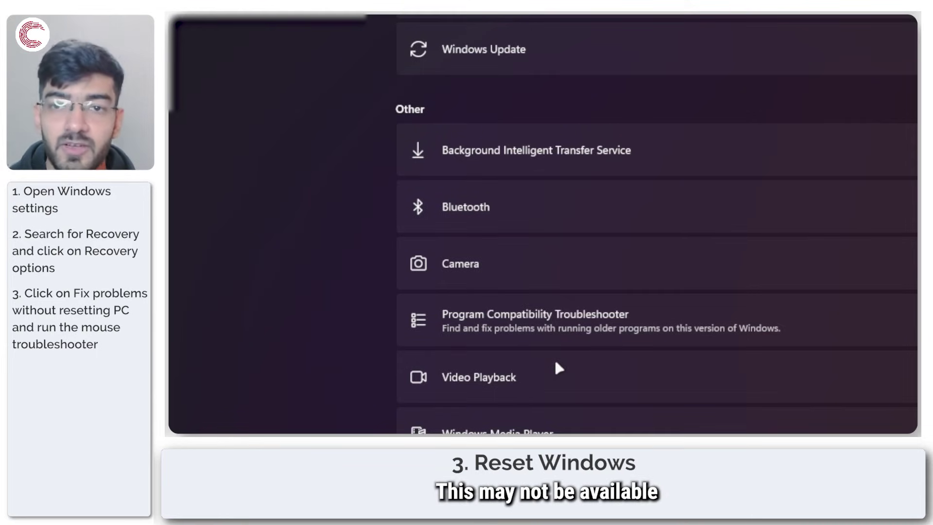
scroll(554, 364, up, 1)
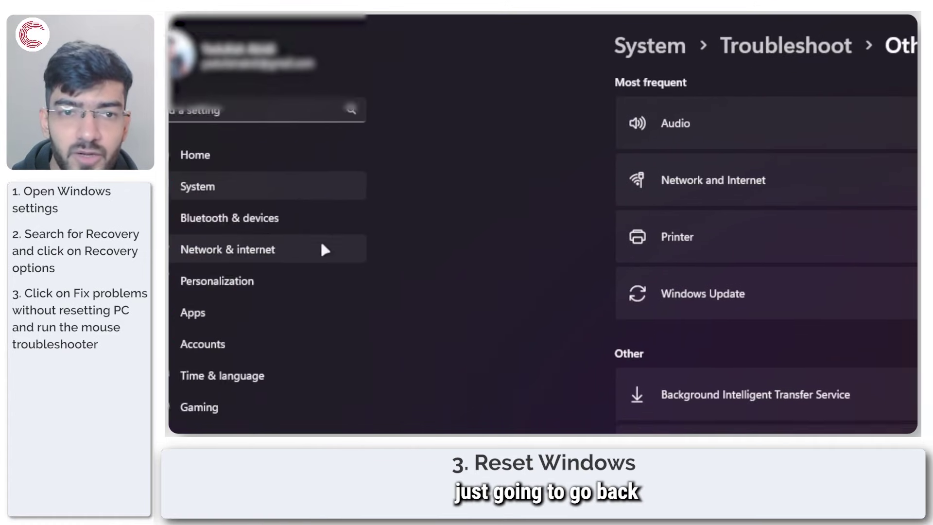
Step: Search 'recovery' in Find a setting to get back to Recovery options
click(267, 109)
text(recovery)
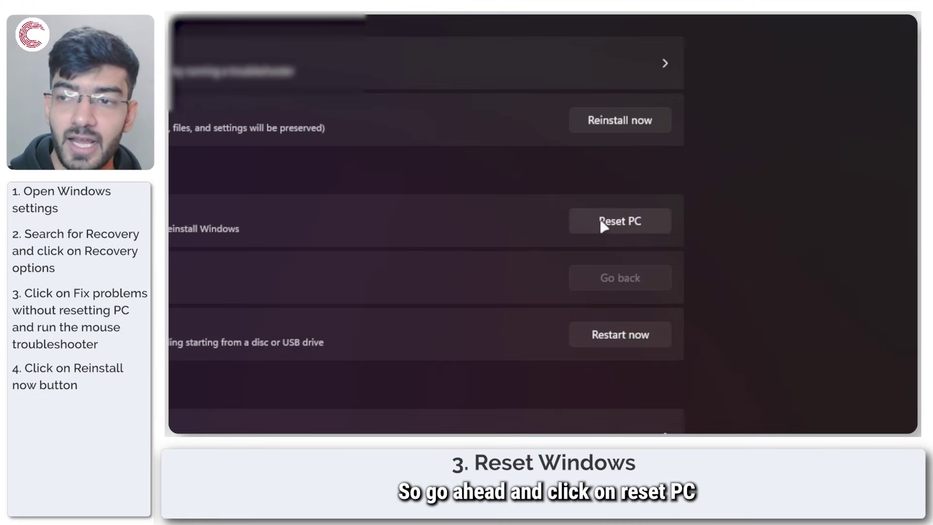
Step: Start Reset this PC to bring up the Keep my files / Remove everything choice
click(603, 224)
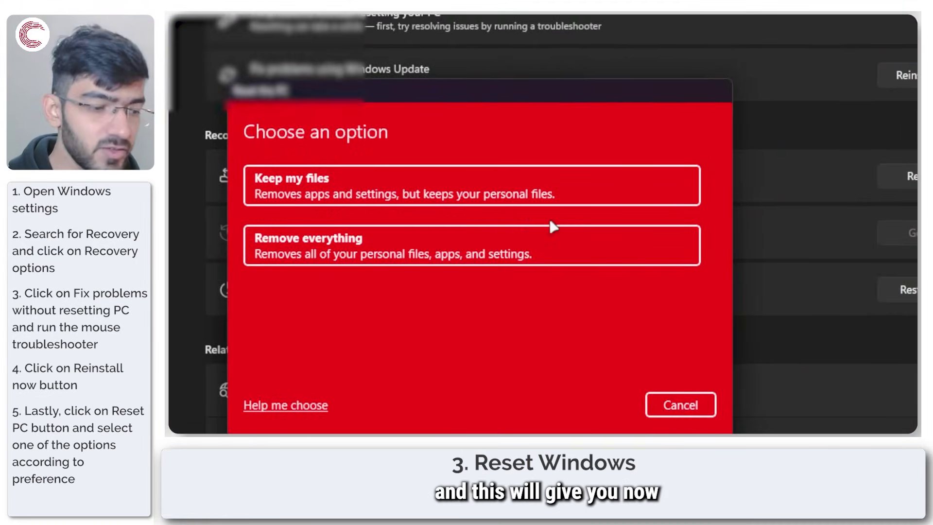